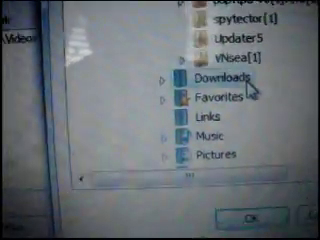
Expand the Downloads folder in the Browse for Folder dialog to show its subfolders.
double_click(248, 86)
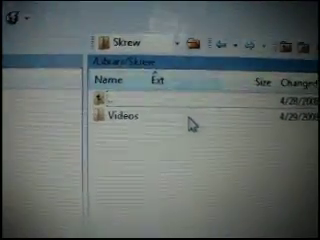
Open the iPhone's /Library/Skrew/Videos folder in the remote pane.
double_click(204, 104)
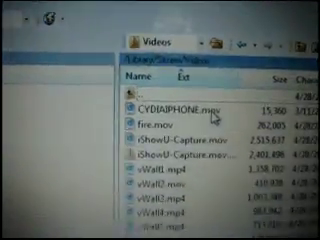